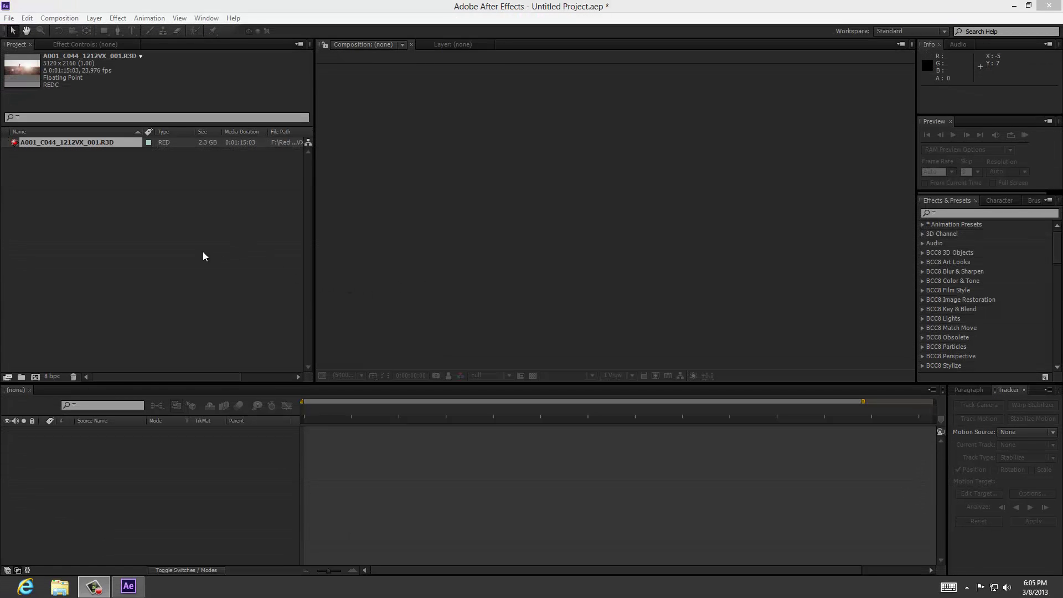
# Step: Select the RED footage clip in the Project panel
pyautogui.click(236, 100)
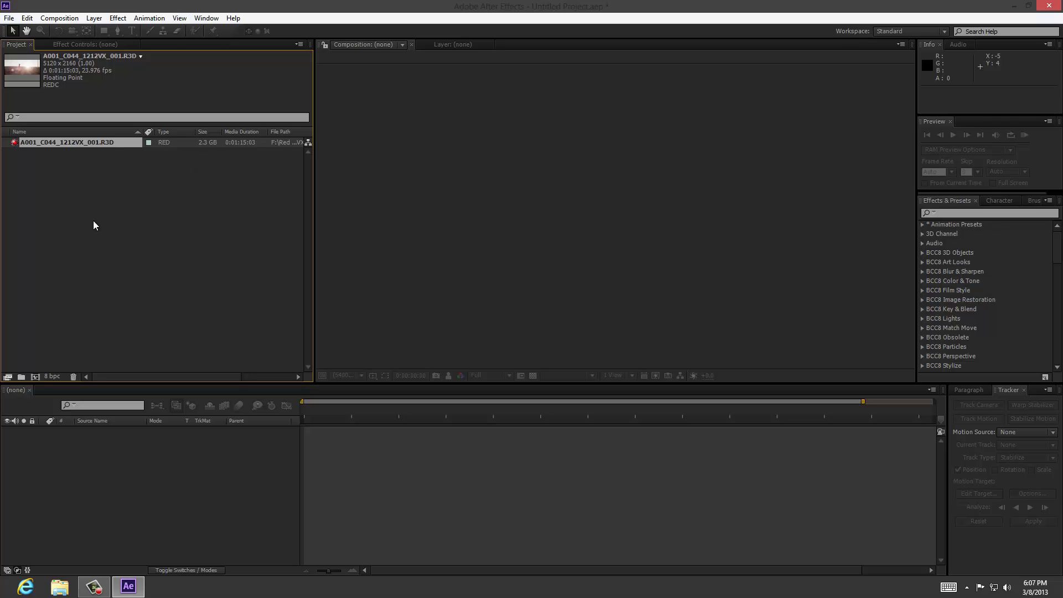
pyautogui.click(81, 162)
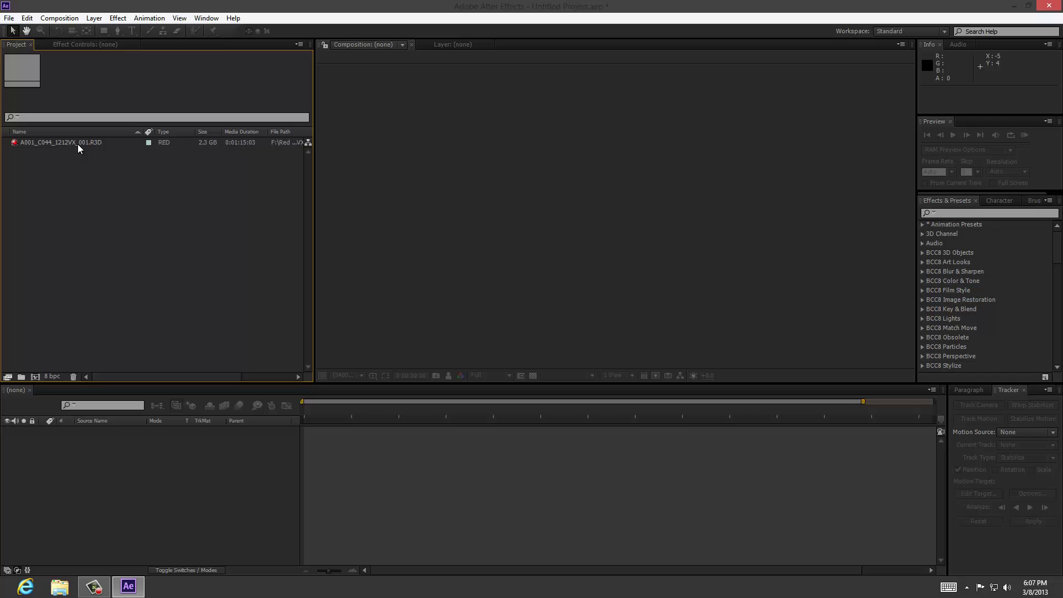
pyautogui.click(77, 145)
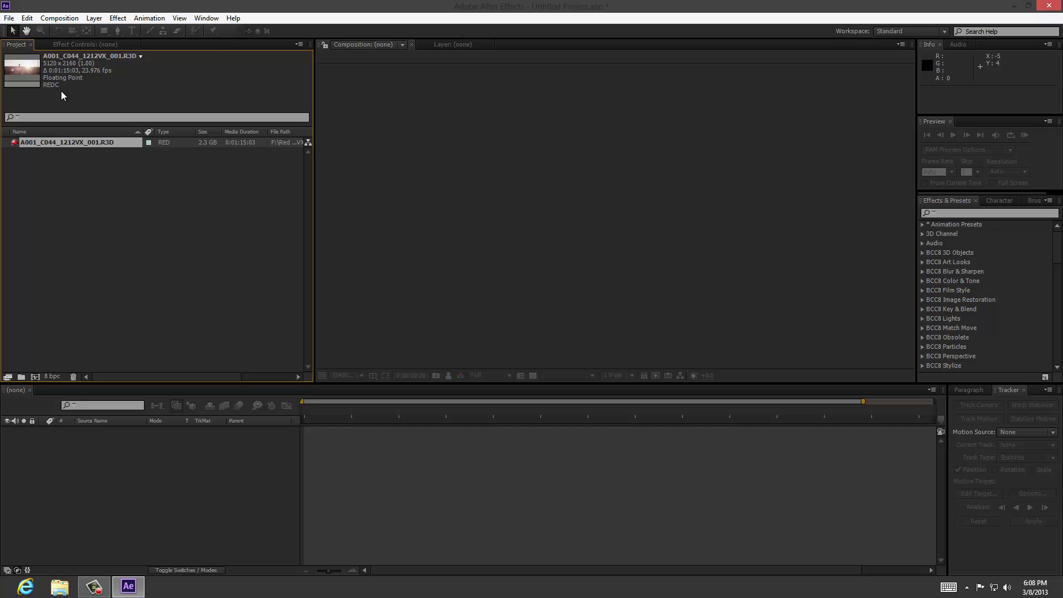
# Step: Interpret the RED footage with the REDlogFilm gamma curve in its source settings
pyautogui.rightClick(81, 144)
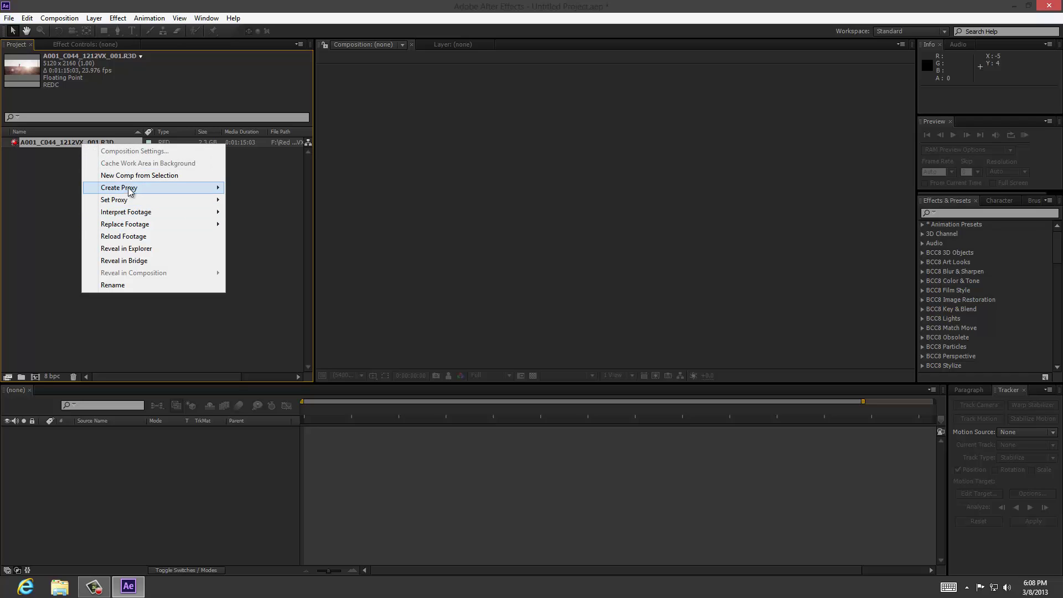
pyautogui.moveTo(147, 204)
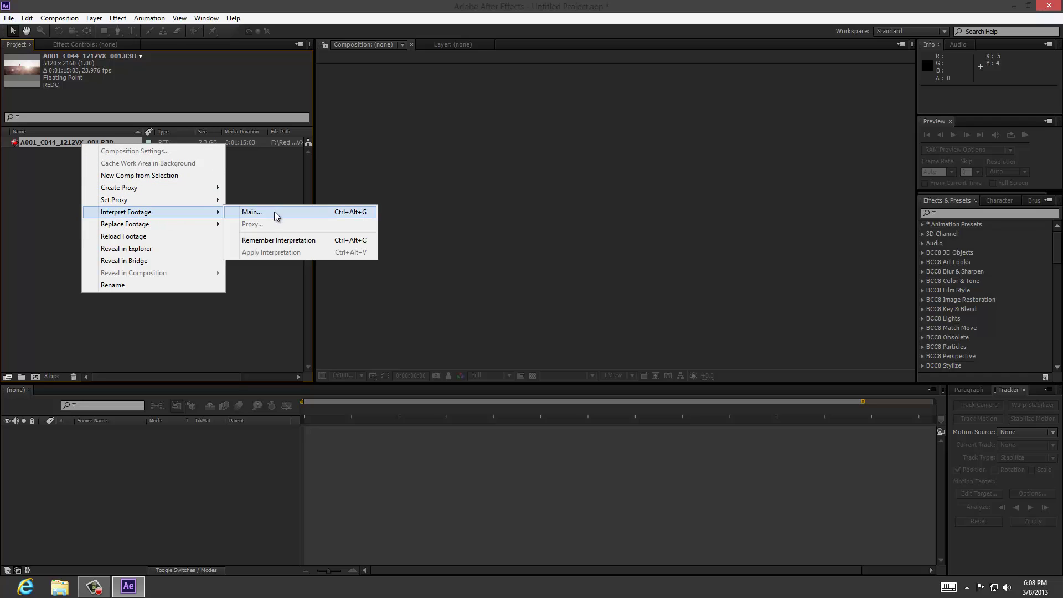
pyautogui.click(273, 213)
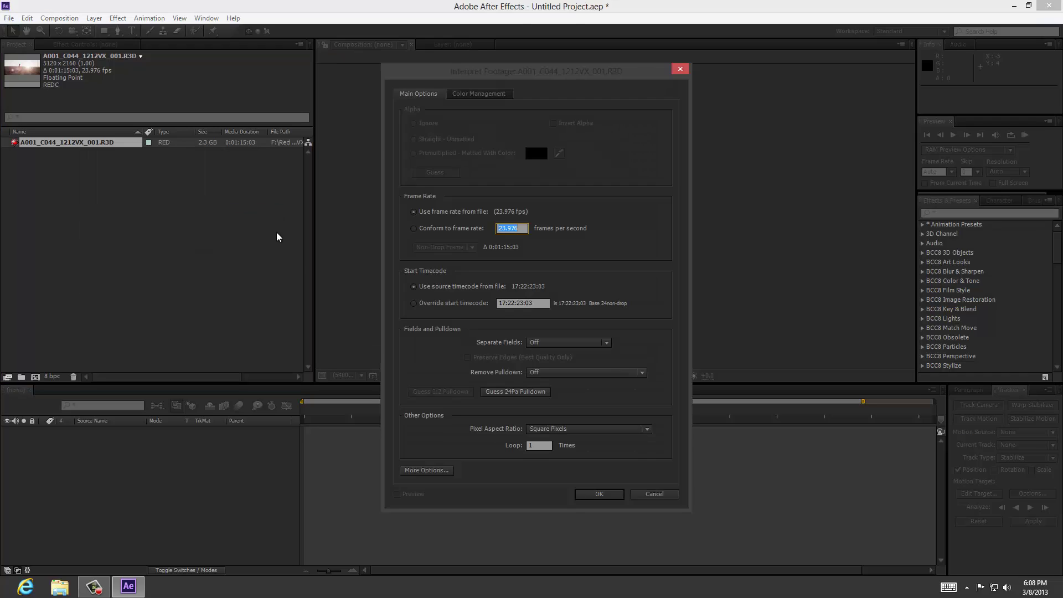
pyautogui.click(434, 470)
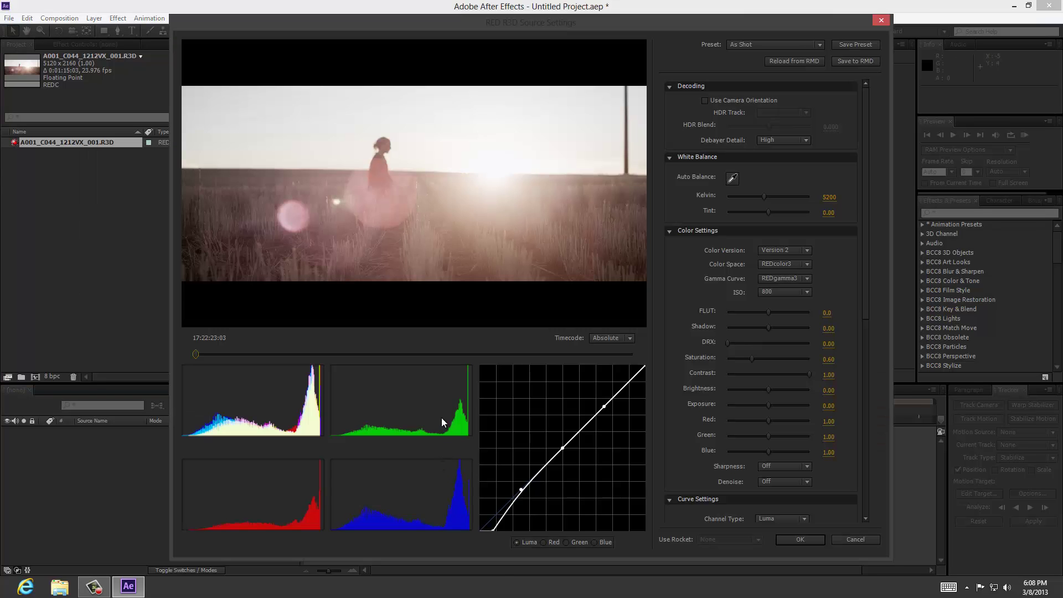
pyautogui.click(789, 280)
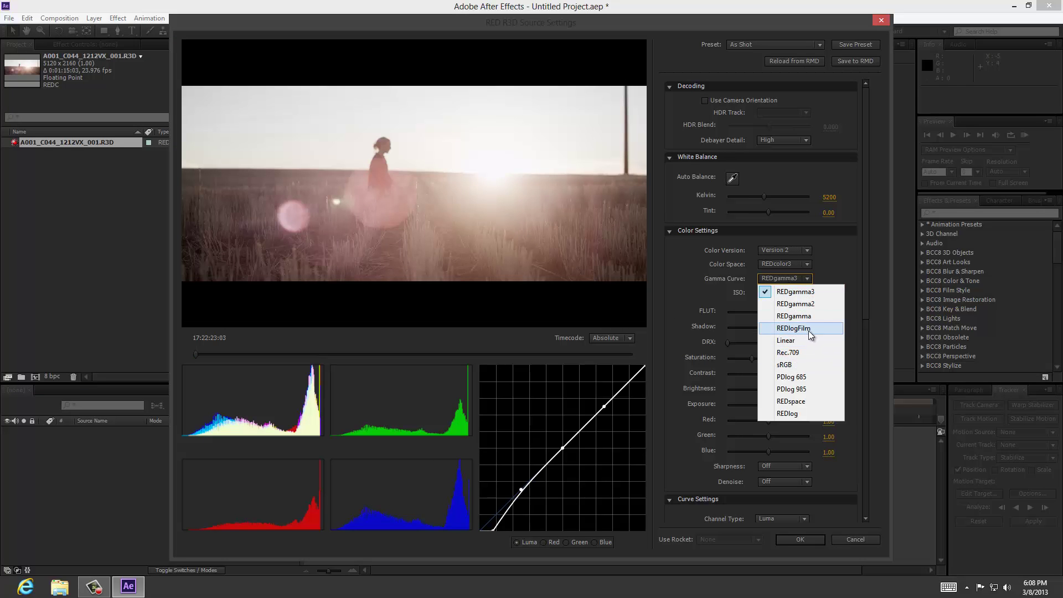
pyautogui.click(808, 331)
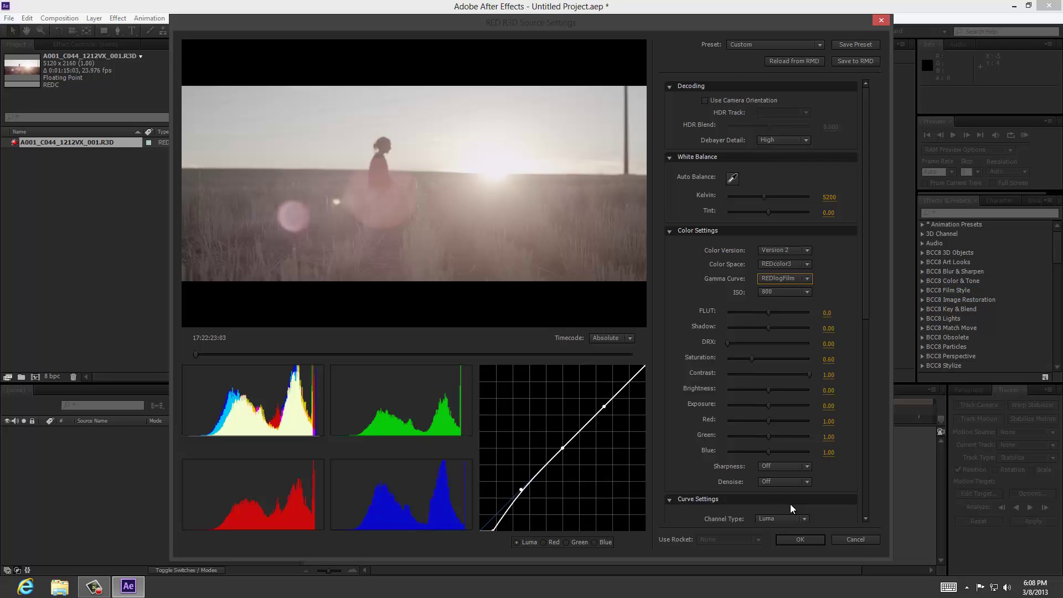
pyautogui.click(800, 540)
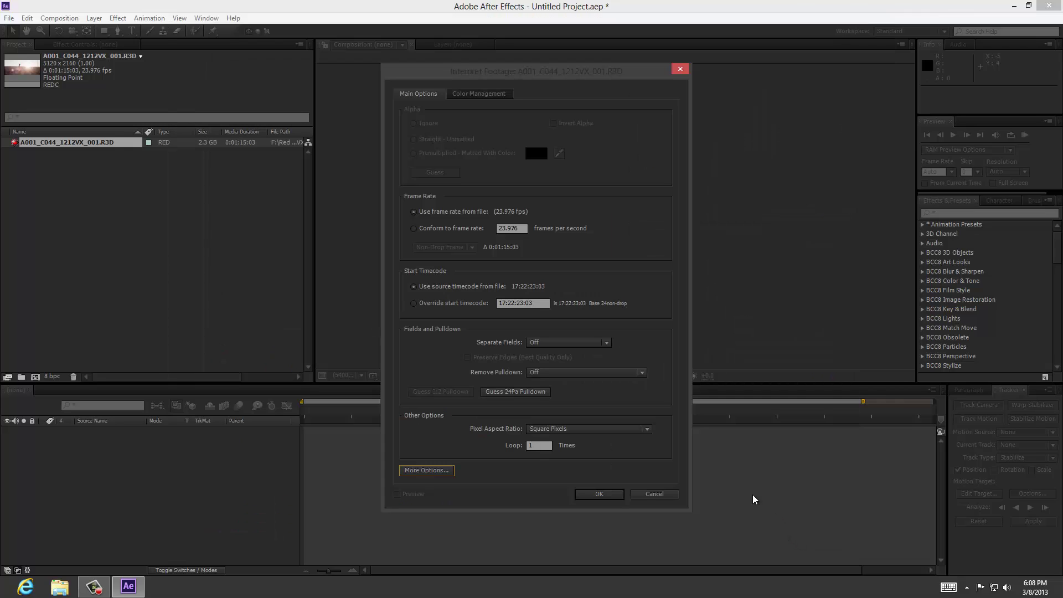
pyautogui.click(600, 494)
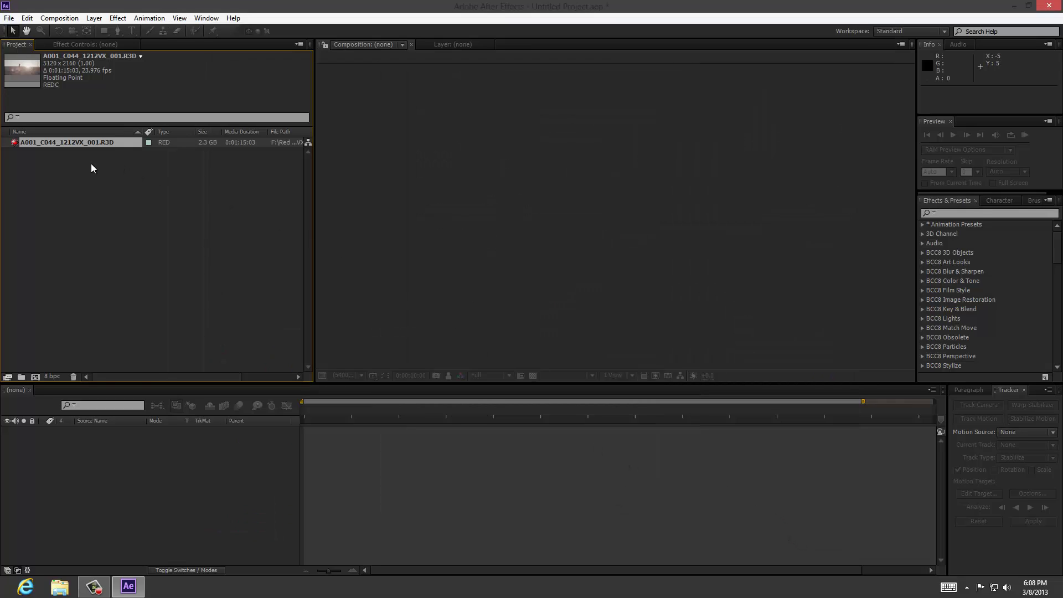
# Step: Set the project to 16 bpc and create a composition from the RED clip
pyautogui.keyDown('alt'); pyautogui.click(50, 377); pyautogui.keyUp('alt')
pyautogui.moveTo(36, 378); pyautogui.dragTo(36, 378)
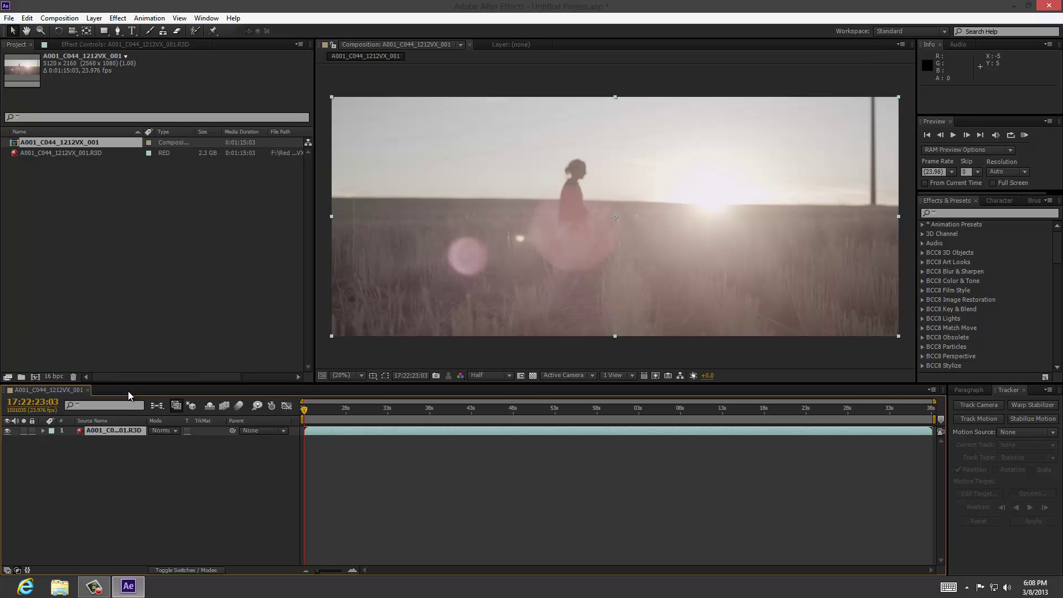
# Step: Scrub the timeline to a frame of the woman walking in the field
pyautogui.moveTo(476, 410); pyautogui.dragTo(461, 409)
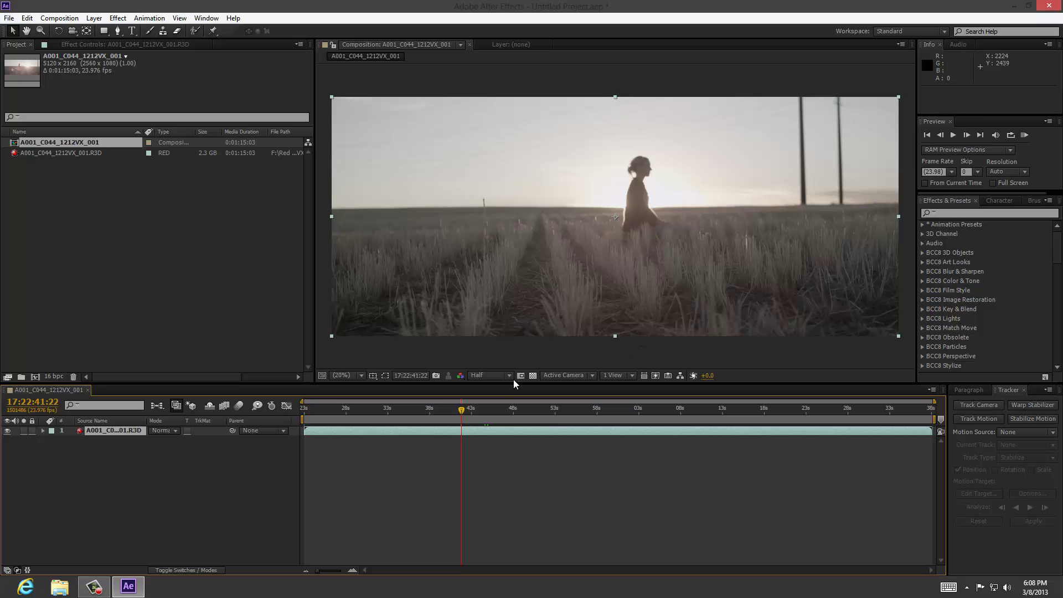
pyautogui.click(436, 413)
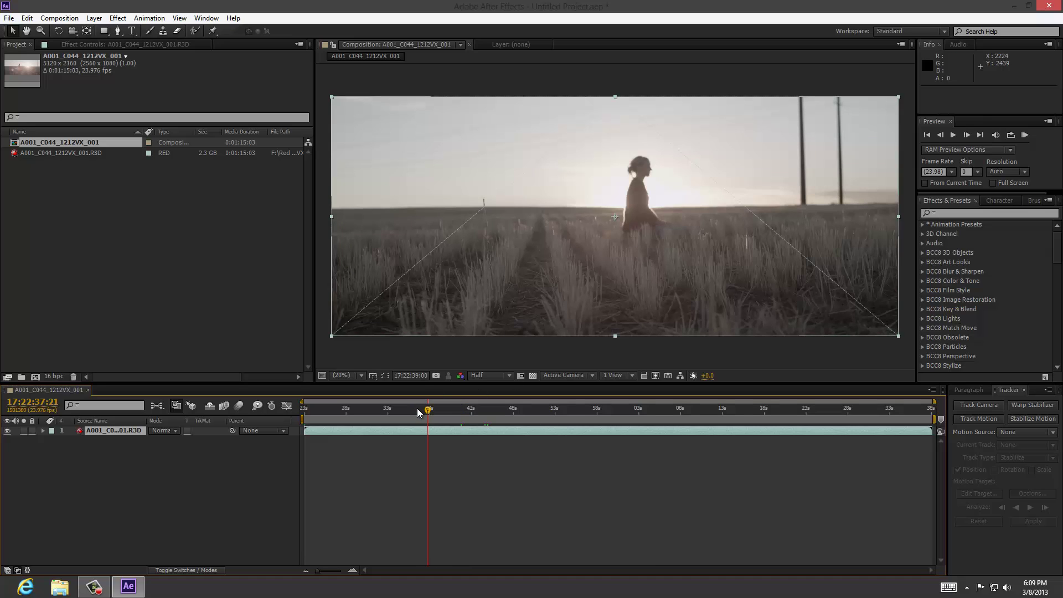
pyautogui.moveTo(418, 412)
pyautogui.mouseDown()
pyautogui.moveTo(393, 414)
pyautogui.moveTo(413, 413)
pyautogui.mouseUp()
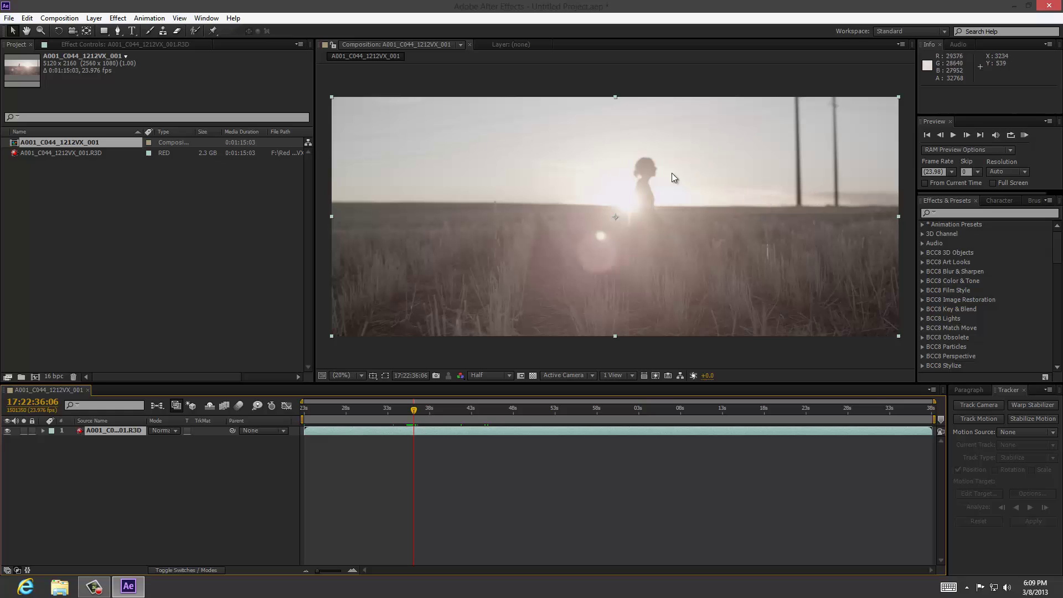
pyautogui.moveTo(415, 410); pyautogui.dragTo(481, 414)
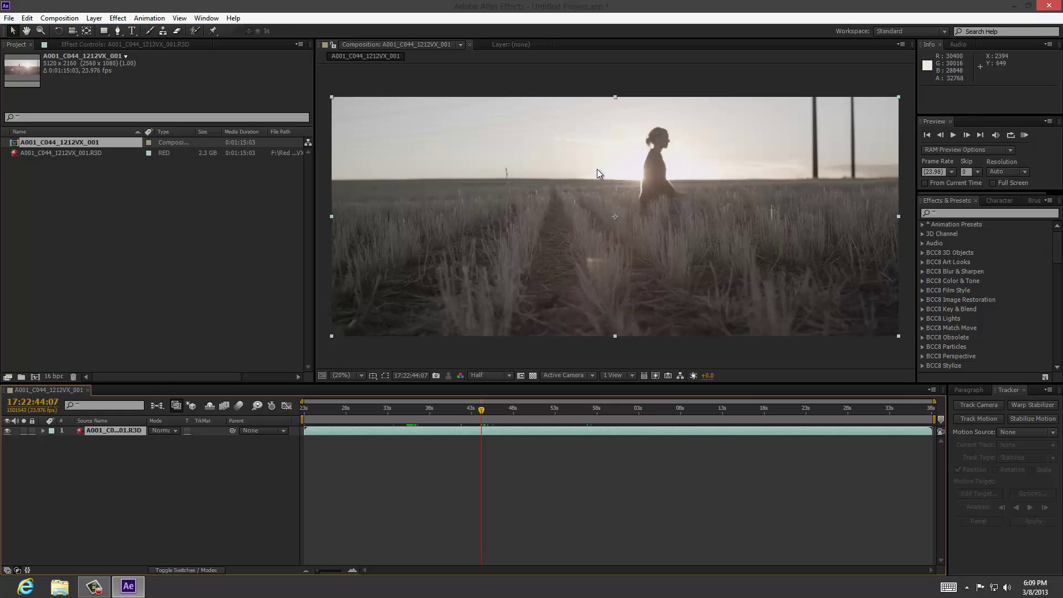
# Step: Apply Curves to the RED layer and shape its RGB curve into a contrast S-curve
pyautogui.click(955, 214)
pyautogui.write('cu')
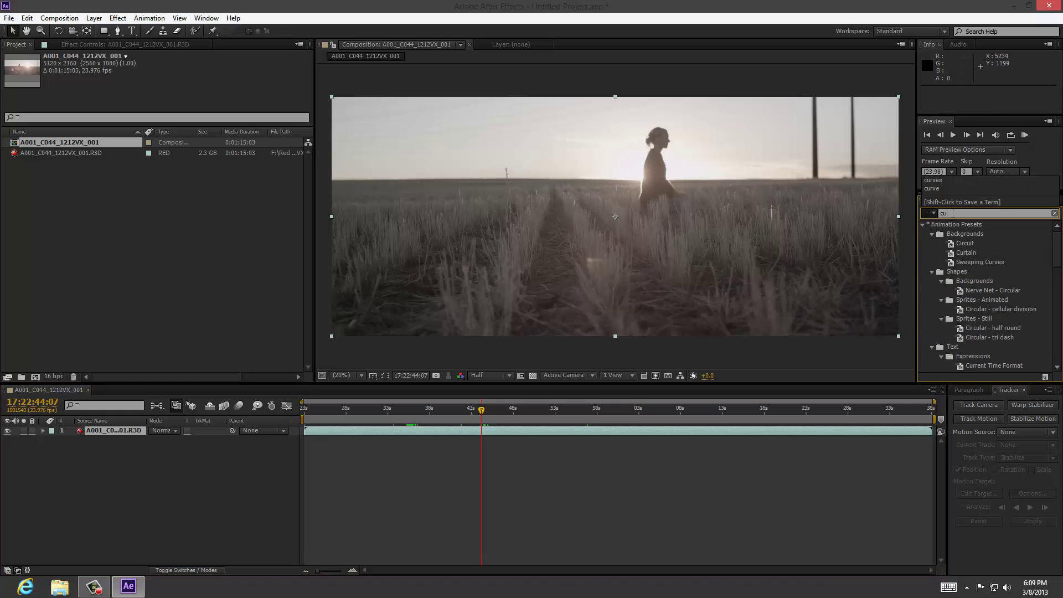
pyautogui.write('rve')
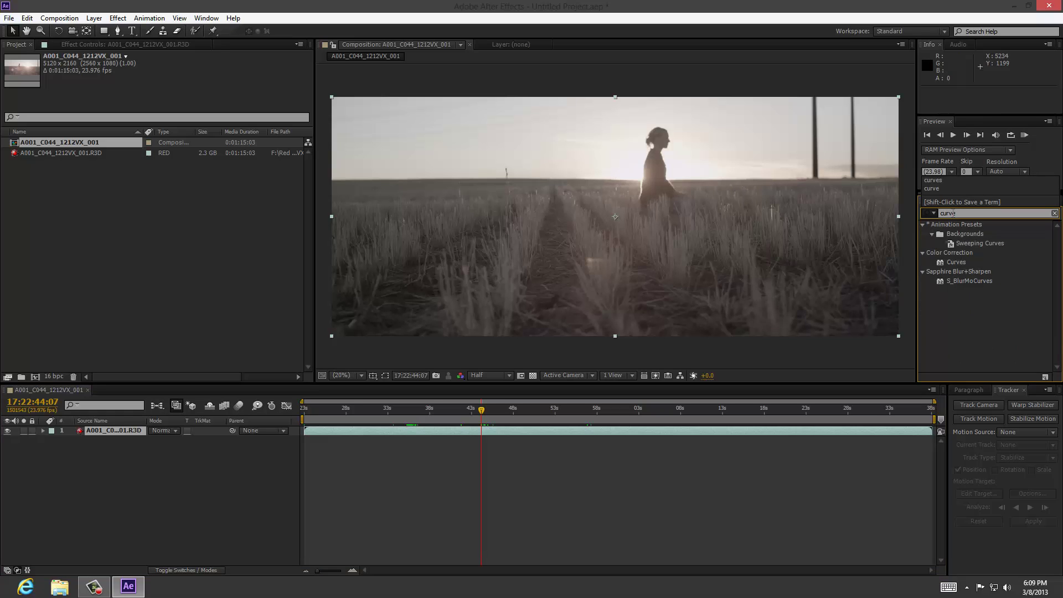
pyautogui.write('s')
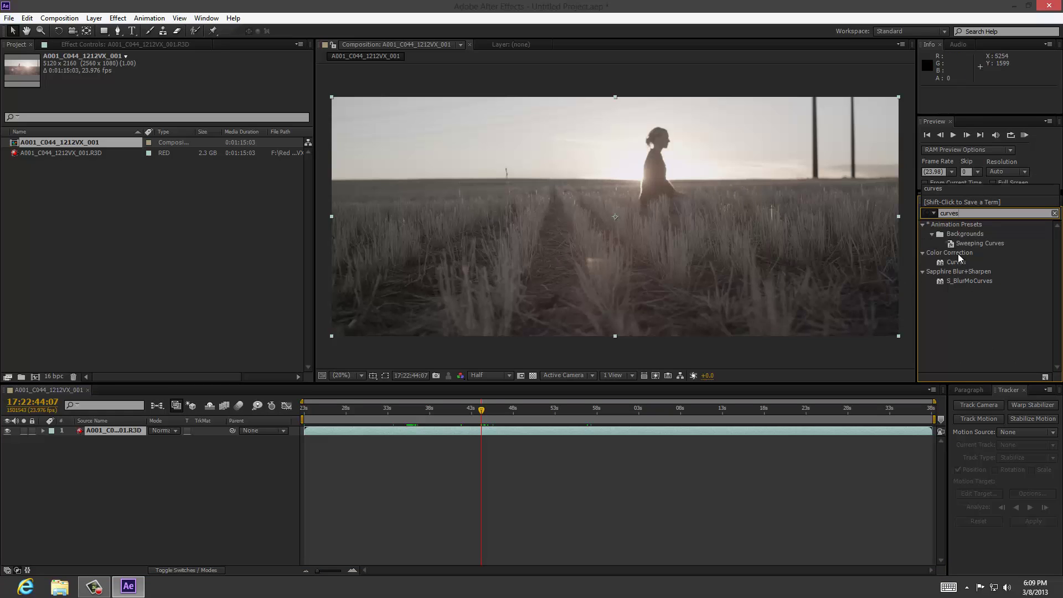
pyautogui.moveTo(957, 263); pyautogui.dragTo(125, 431)
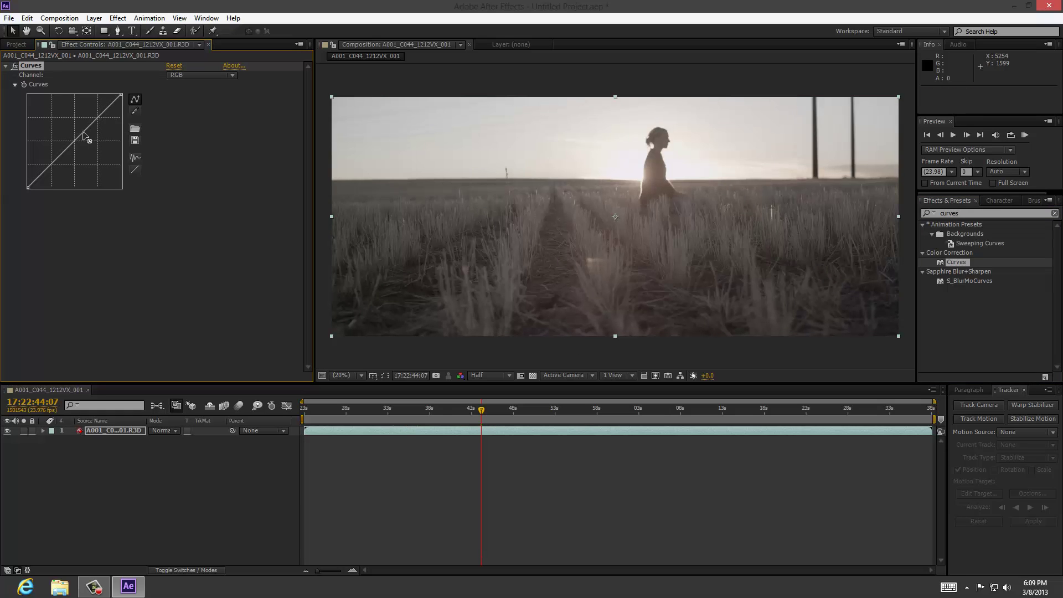
pyautogui.moveTo(85, 134); pyautogui.dragTo(85, 118)
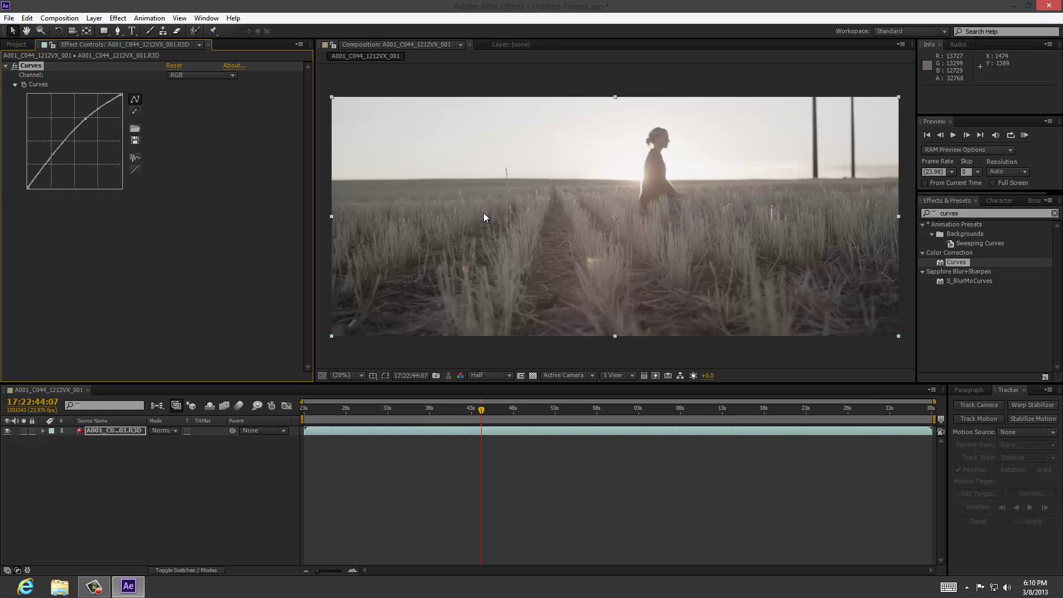
pyautogui.moveTo(34, 177); pyautogui.dragTo(38, 181)
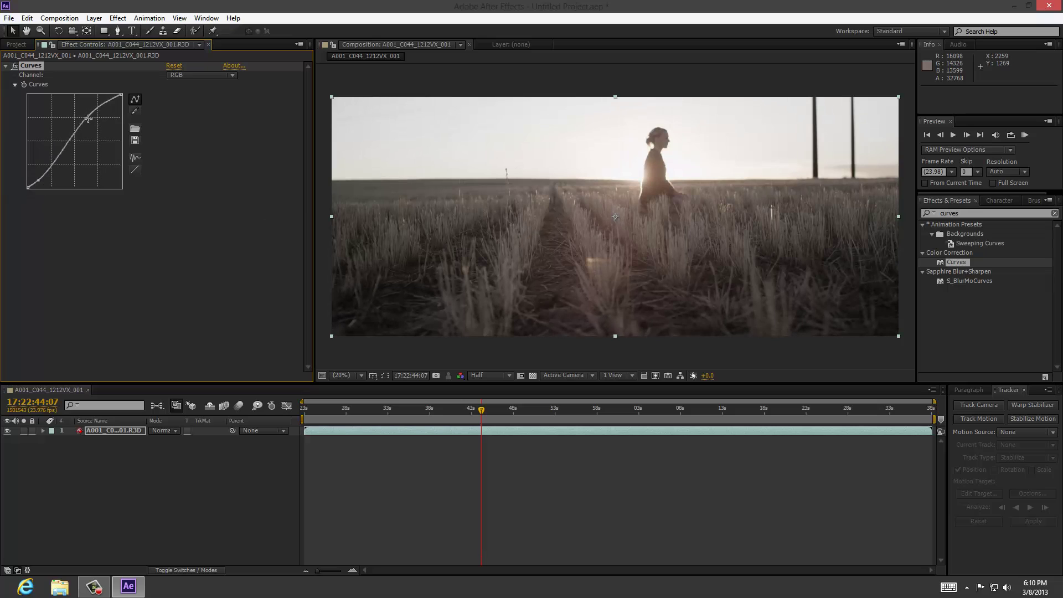
pyautogui.moveTo(88, 119); pyautogui.dragTo(86, 117)
pyautogui.click(13, 66)
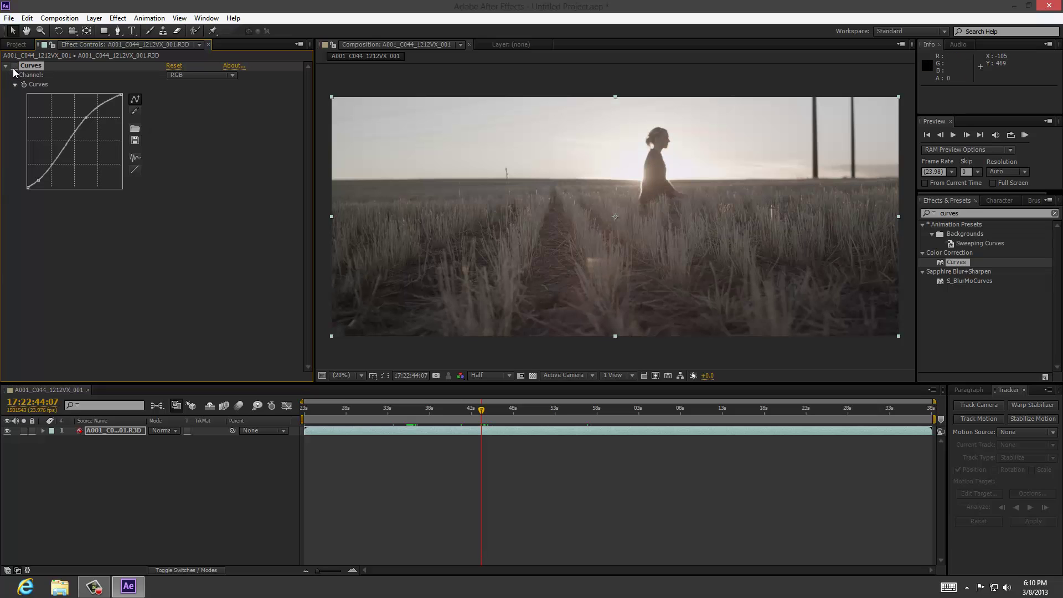
pyautogui.click(15, 67)
pyautogui.click(15, 67)
pyautogui.scroll(2, 409, 328)
pyautogui.scroll(1, 420, 330)
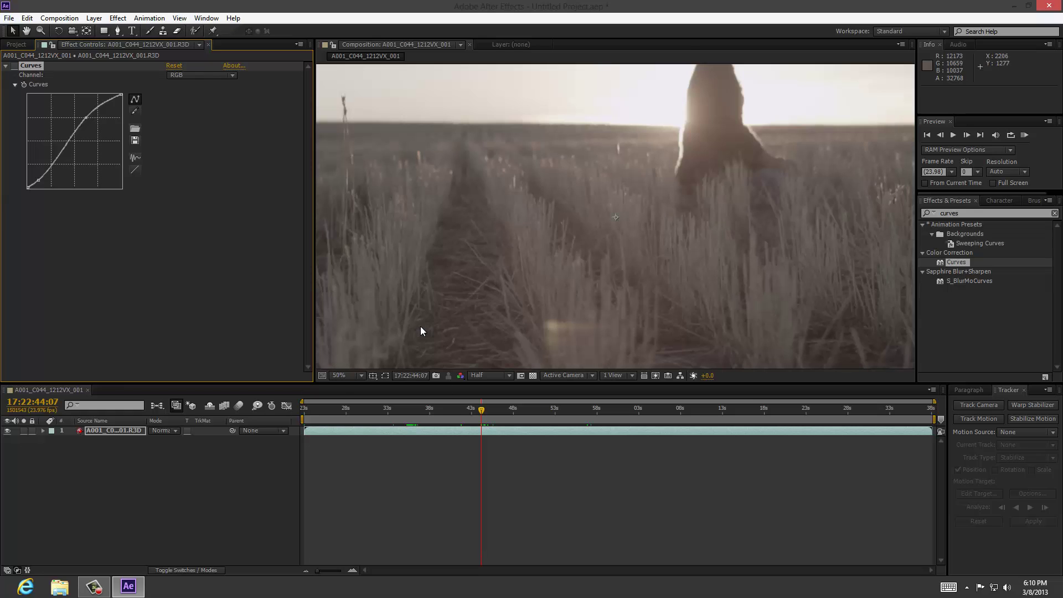
pyautogui.moveTo(599, 174); pyautogui.dragTo(580, 291)
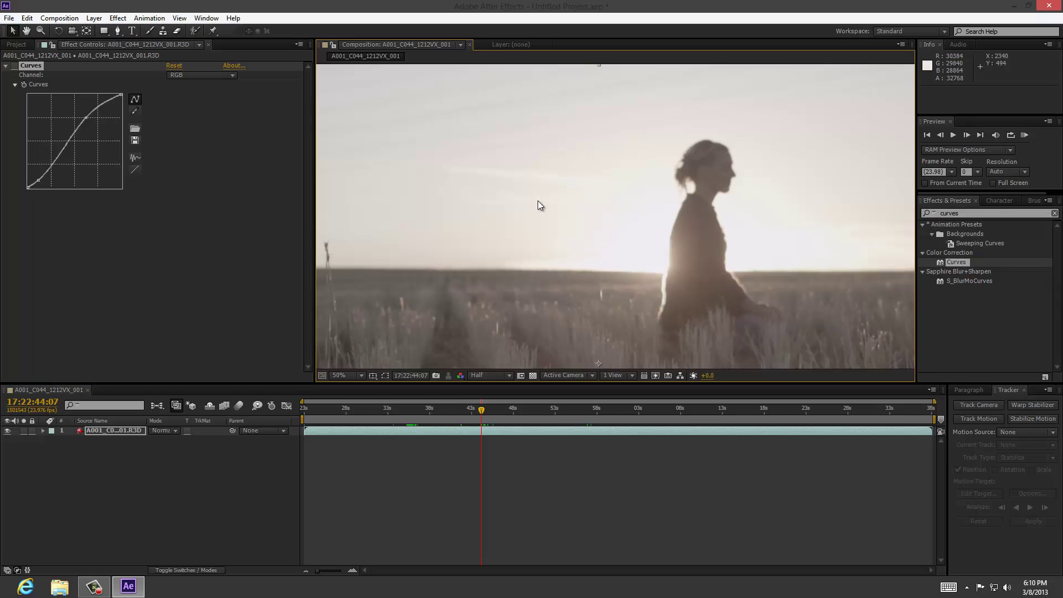
pyautogui.click(14, 66)
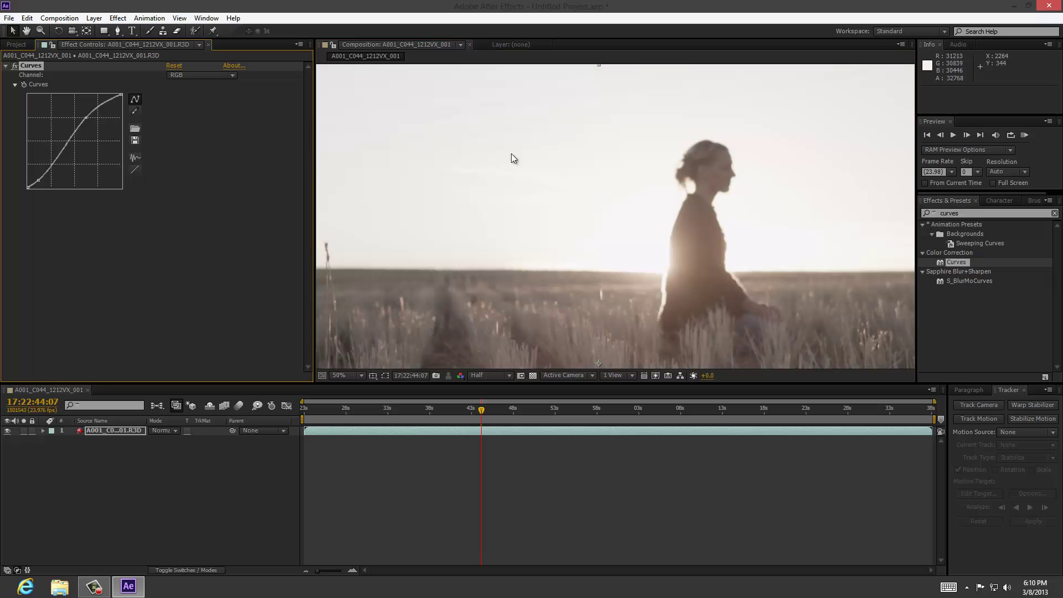
pyautogui.click(343, 376)
pyautogui.click(373, 176)
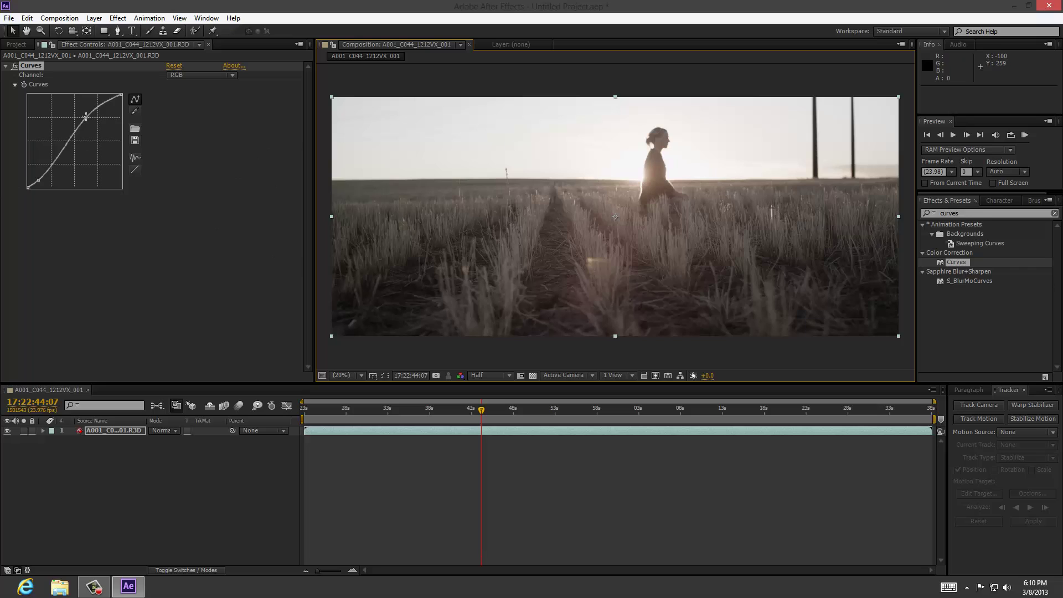
# Step: Duplicate the RED footage layer with Ctrl+D and reset the copy's Curves to neutral
pyautogui.click(115, 431)
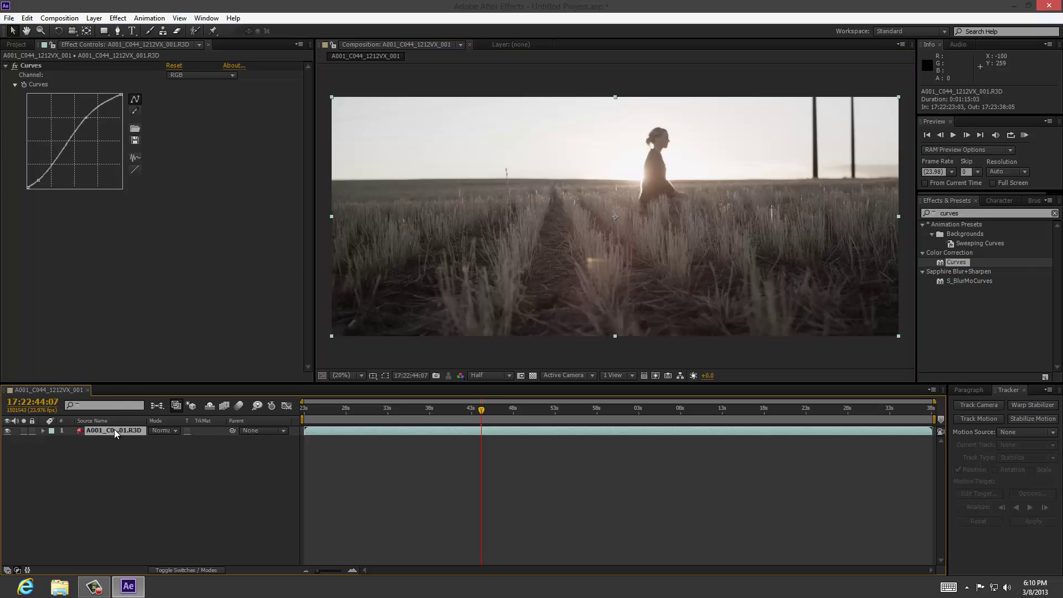
pyautogui.hotkey('ctrl', 'd')
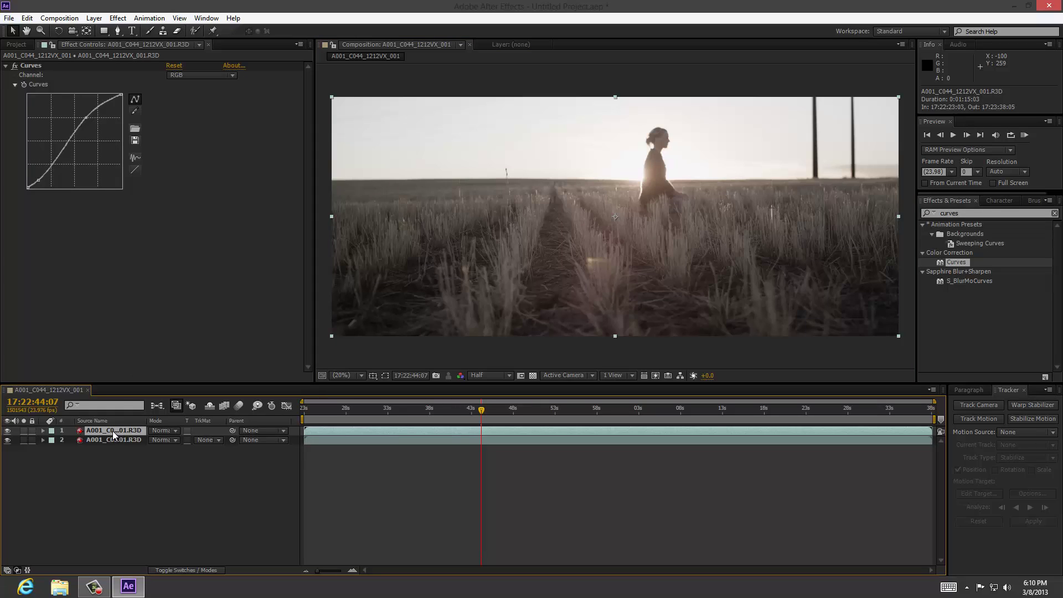
pyautogui.click(174, 66)
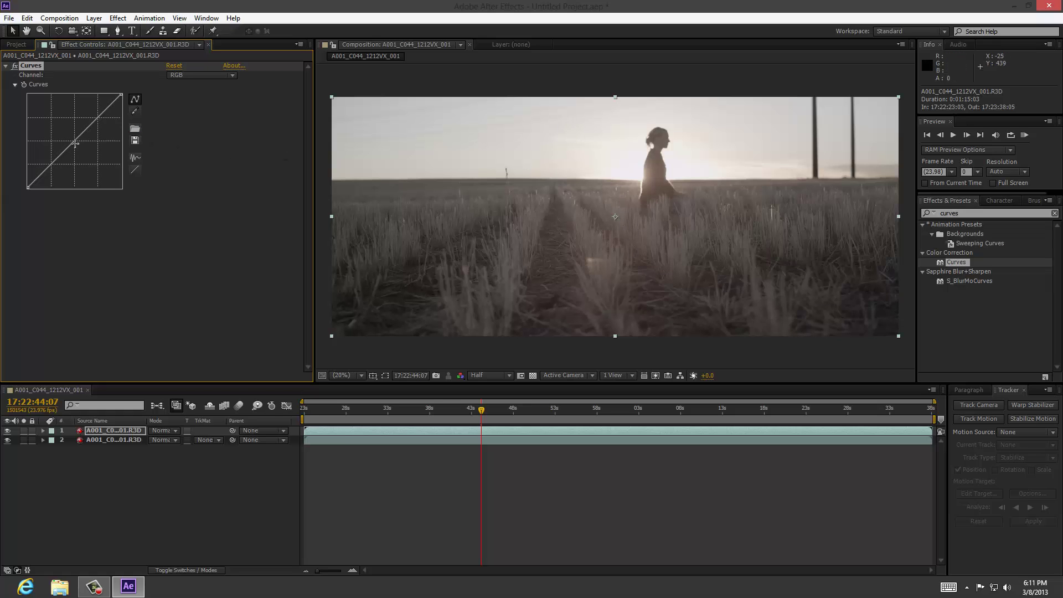
# Step: Drag the duplicate layer's curve down, lowering midtones and shadows to recover sky detail
pyautogui.moveTo(74, 139)
pyautogui.mouseDown()
pyautogui.moveTo(80, 164)
pyautogui.moveTo(79, 153)
pyautogui.mouseUp()
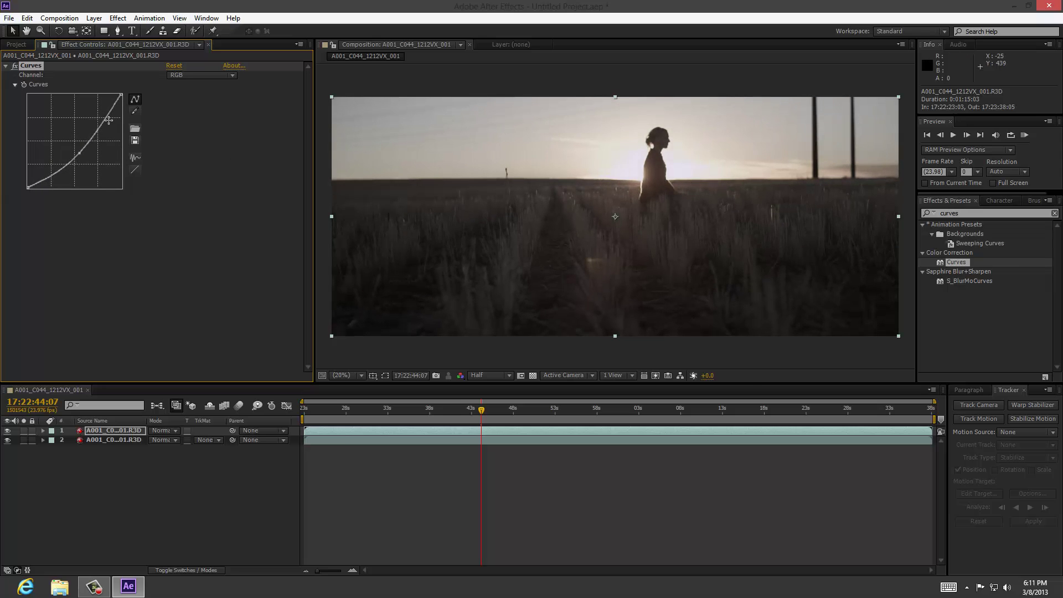
pyautogui.moveTo(108, 121); pyautogui.dragTo(107, 124)
pyautogui.moveTo(53, 173)
pyautogui.mouseDown()
pyautogui.moveTo(59, 185)
pyautogui.moveTo(53, 177)
pyautogui.mouseUp()
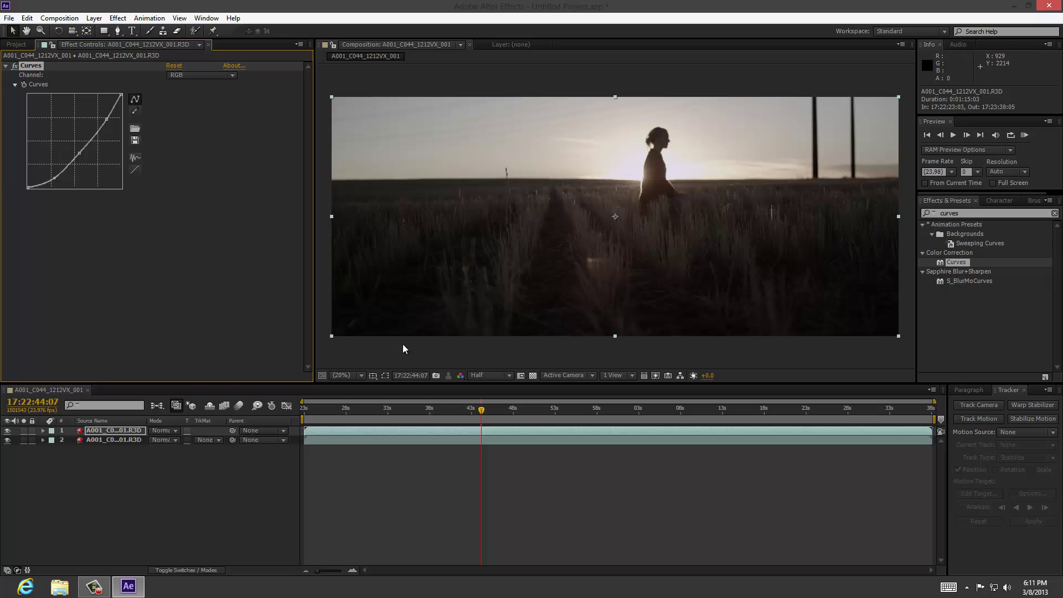
# Step: Add Set Matte to the top layer with Use For Matte set to Lightness
pyautogui.click(126, 430)
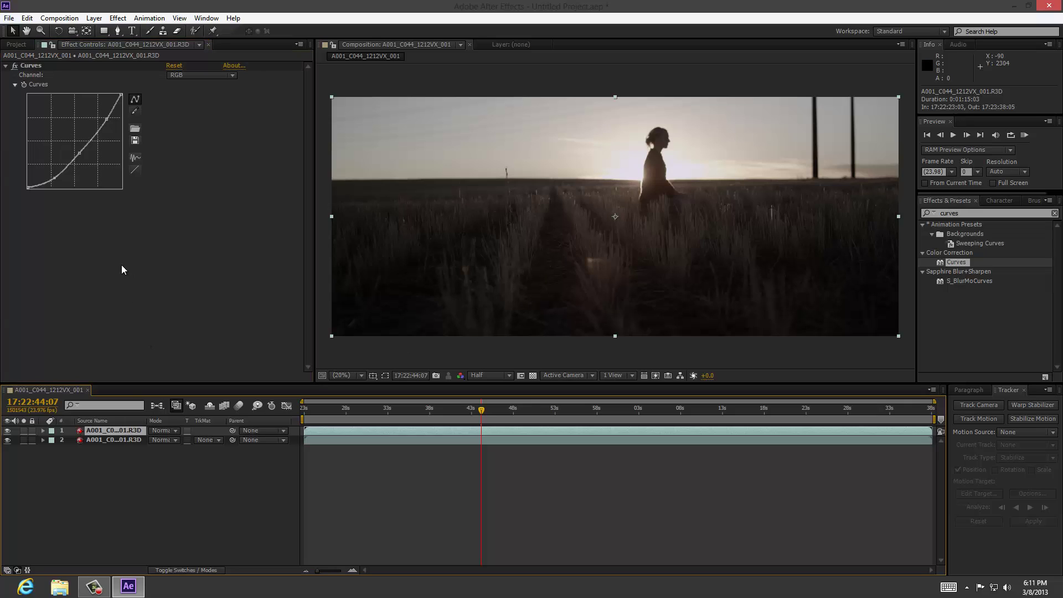
pyautogui.click(1054, 215)
pyautogui.click(975, 215)
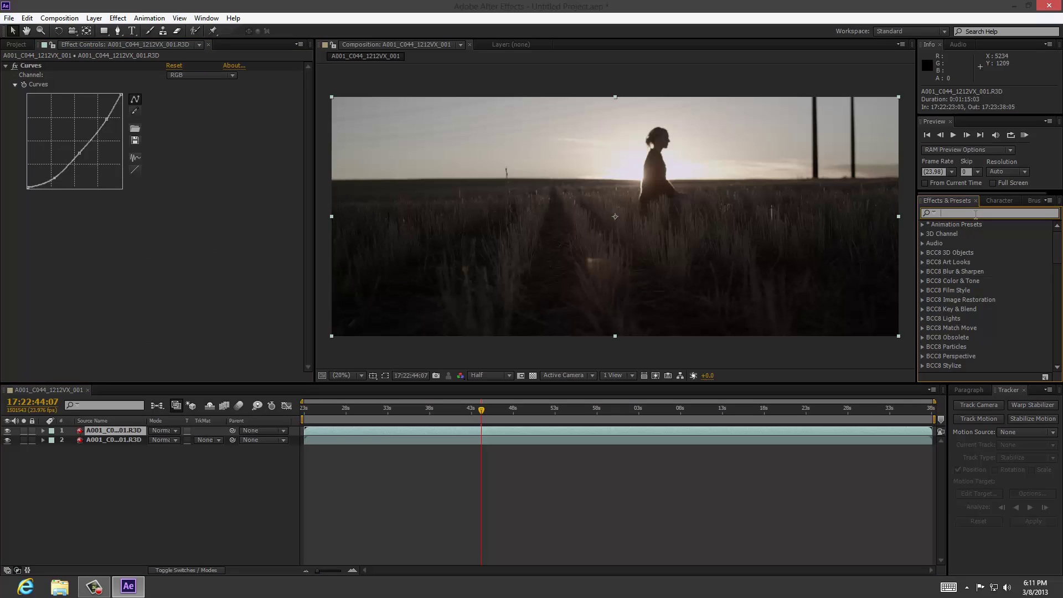
pyautogui.write('set')
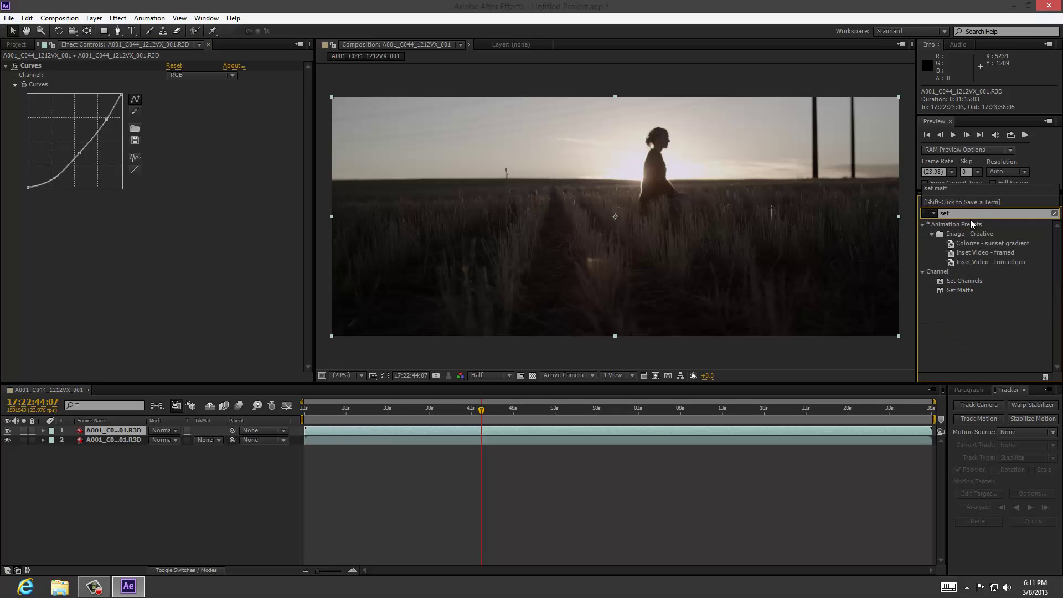
pyautogui.write(' matte')
pyautogui.moveTo(960, 234); pyautogui.dragTo(161, 315)
pyautogui.moveTo(198, 271); pyautogui.dragTo(123, 430)
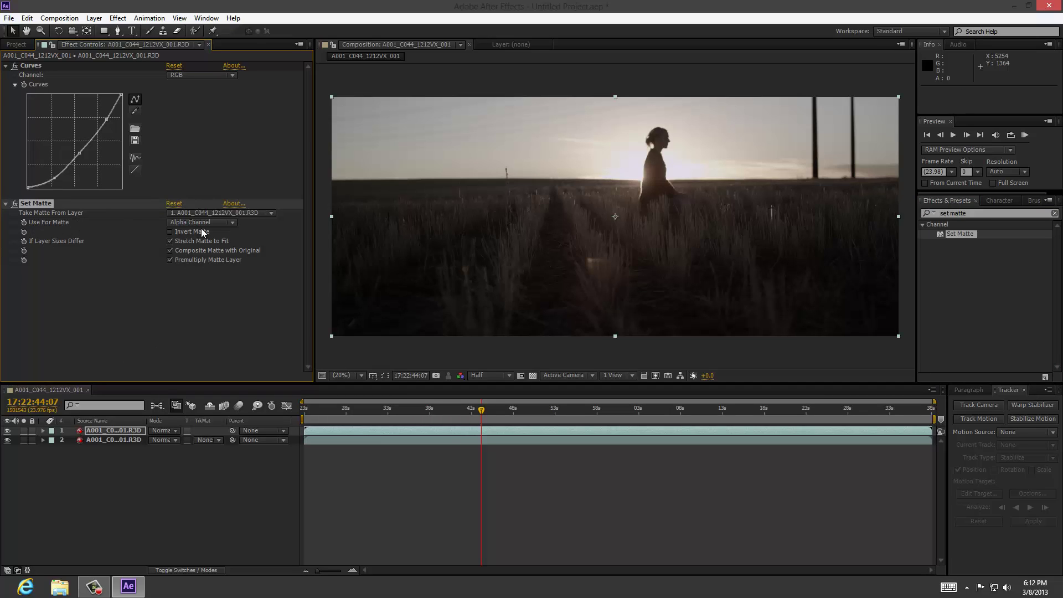
pyautogui.click(228, 223)
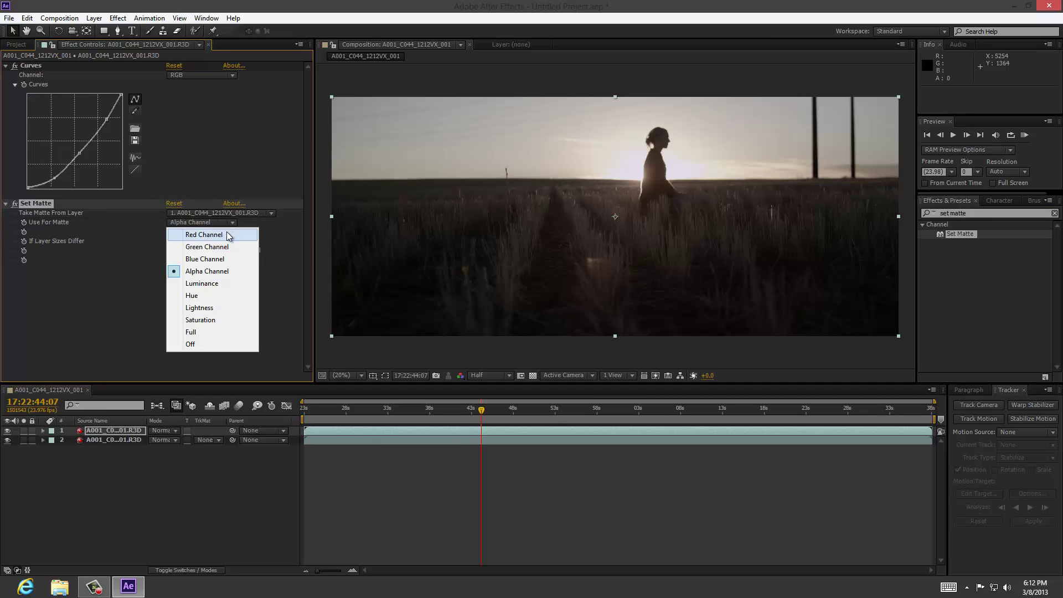
pyautogui.click(215, 309)
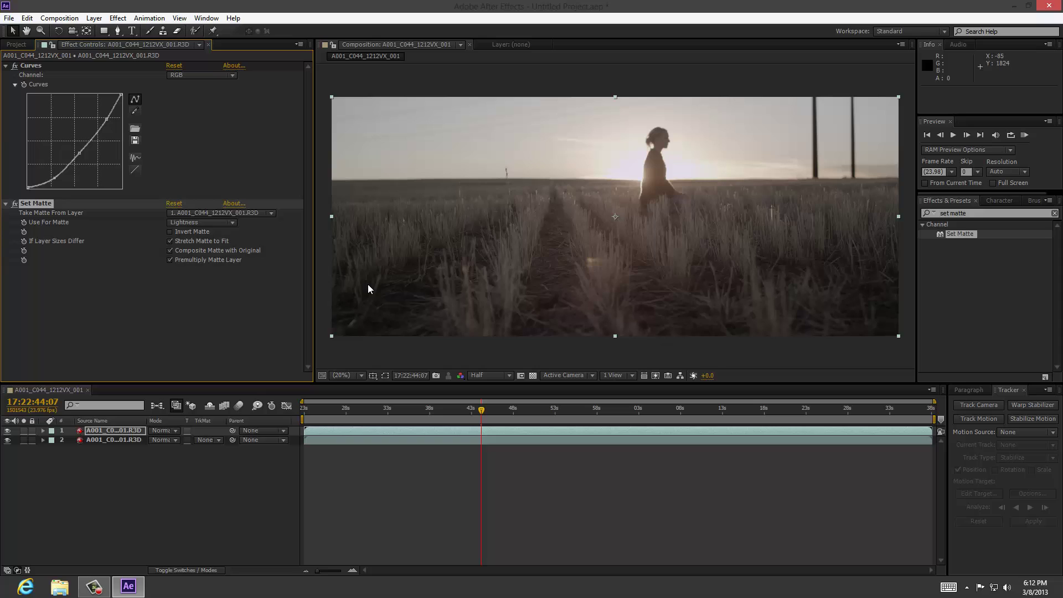
pyautogui.click(173, 406)
pyautogui.click(113, 441)
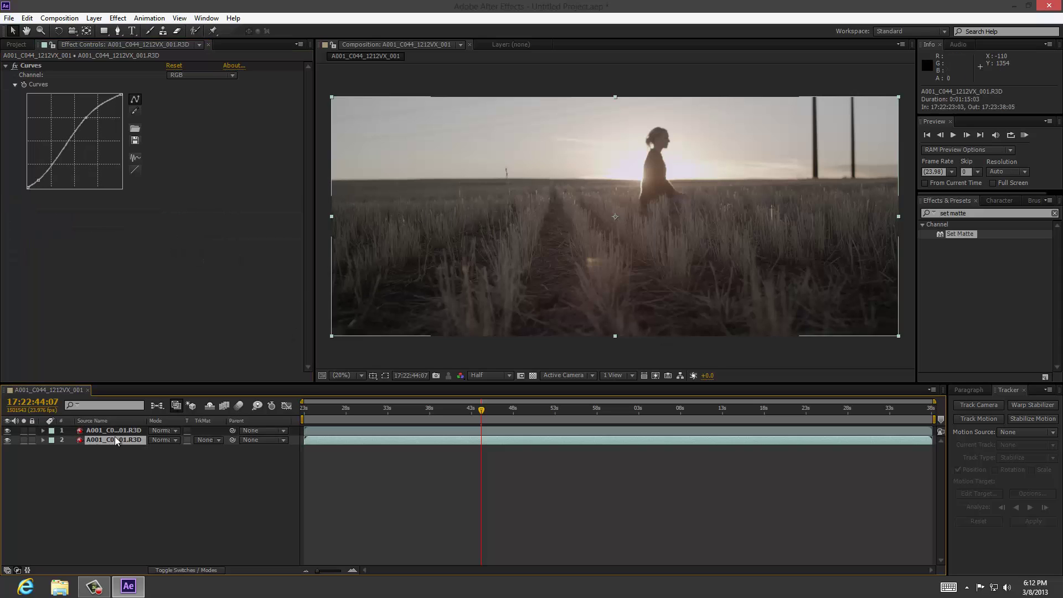
pyautogui.moveTo(960, 234); pyautogui.dragTo(109, 433)
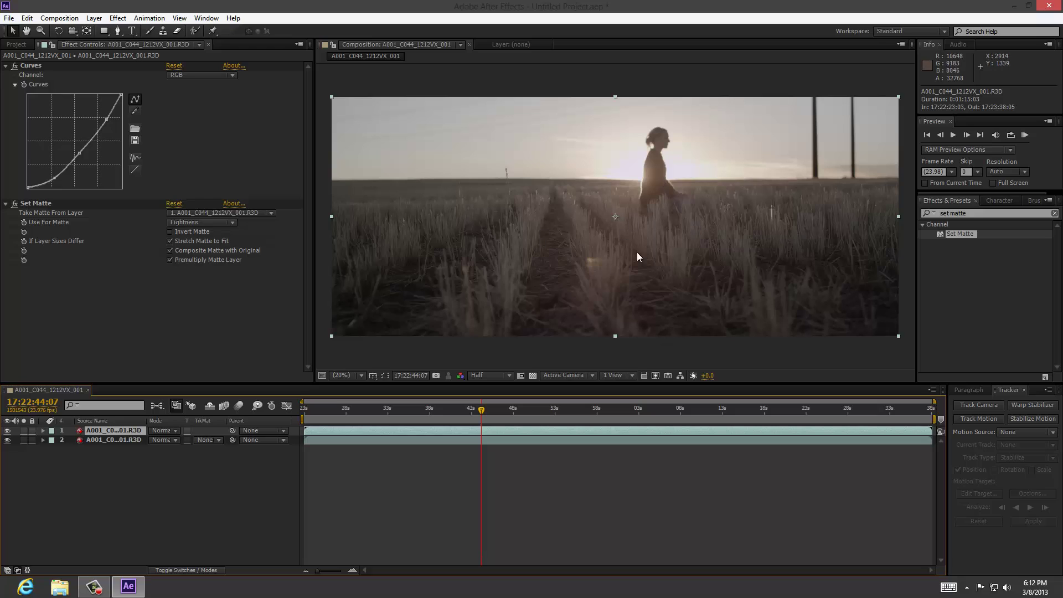
# Step: Steepen layer 2's Curves S-curve and nudge its shadow point slightly darker
pyautogui.click(119, 439)
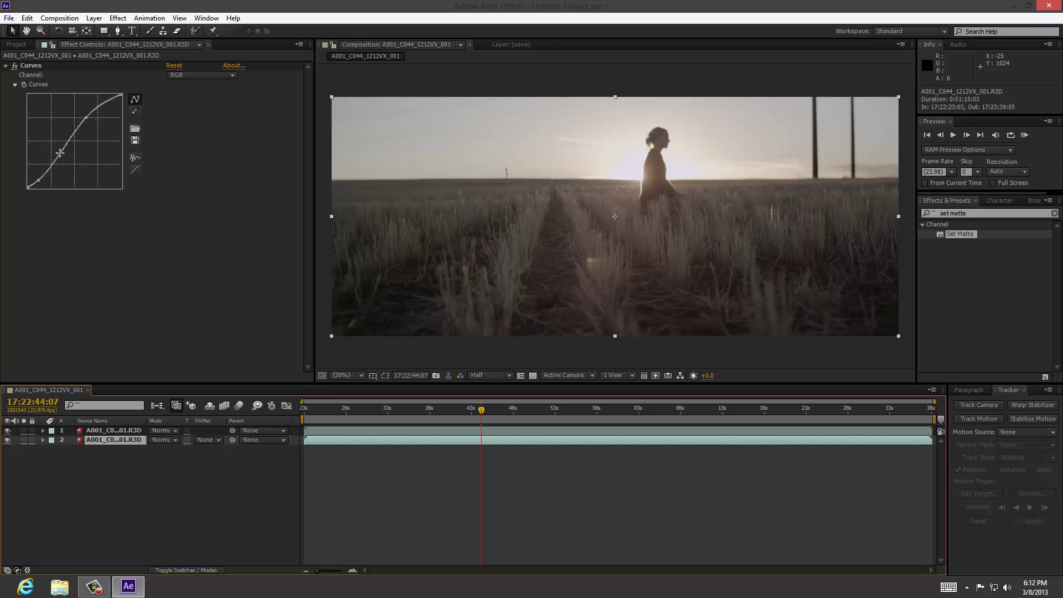
pyautogui.moveTo(59, 152); pyautogui.dragTo(89, 111)
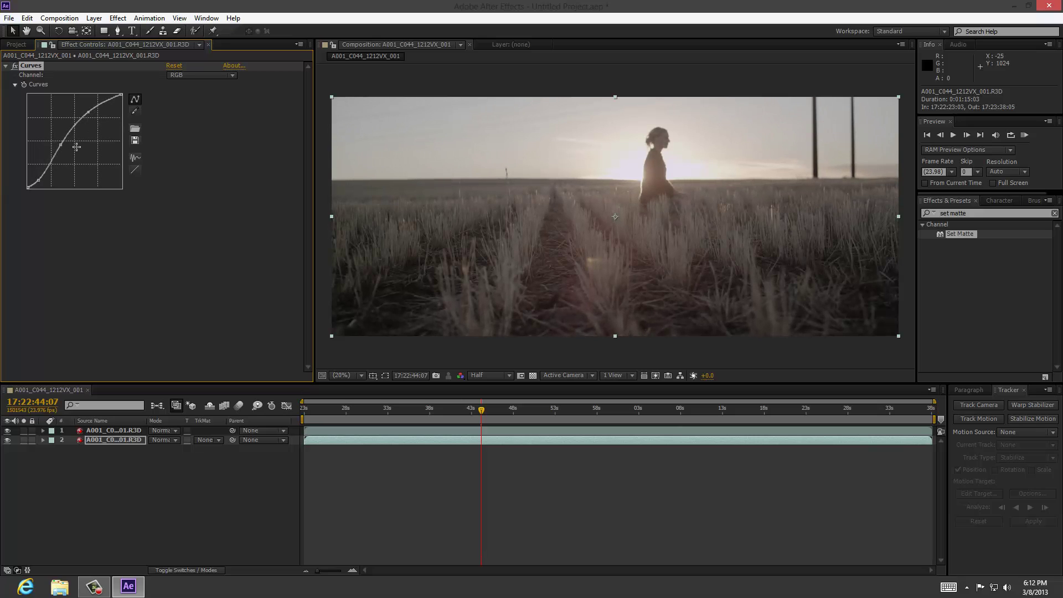
pyautogui.moveTo(63, 145); pyautogui.dragTo(63, 145)
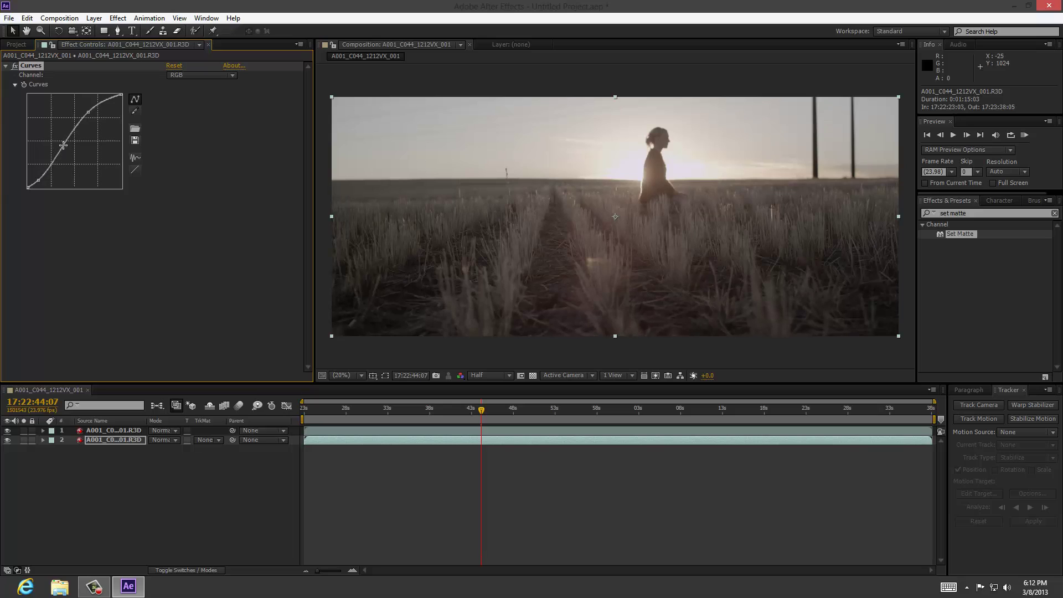